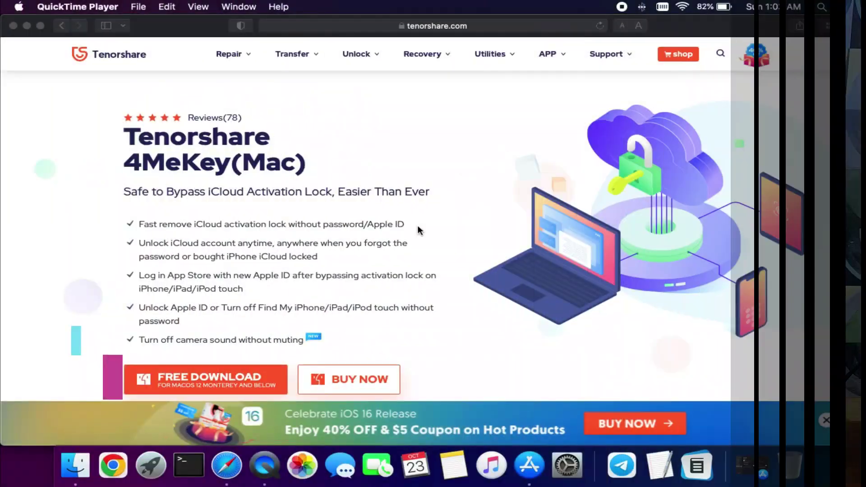
- Bring Safari forward and show Step 3, the removed activation lock, on the 4MeKey page
{"action": "left_click", "coordinate": [858, 83]}
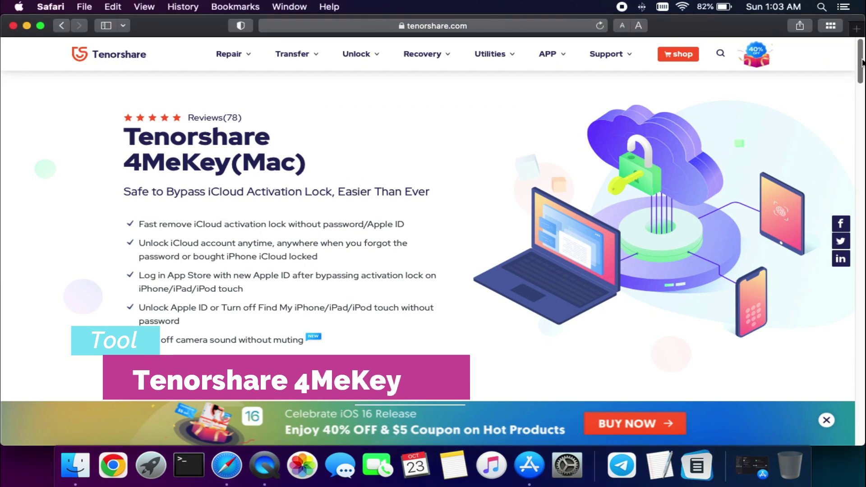
{"action": "mouse_move", "coordinate": [862, 63]}
{"action": "left_mouse_down"}
{"action": "mouse_move", "coordinate": [857, 300]}
{"action": "mouse_move", "coordinate": [858, 65]}
{"action": "left_mouse_up"}
{"action": "left_click", "coordinate": [346, 292]}
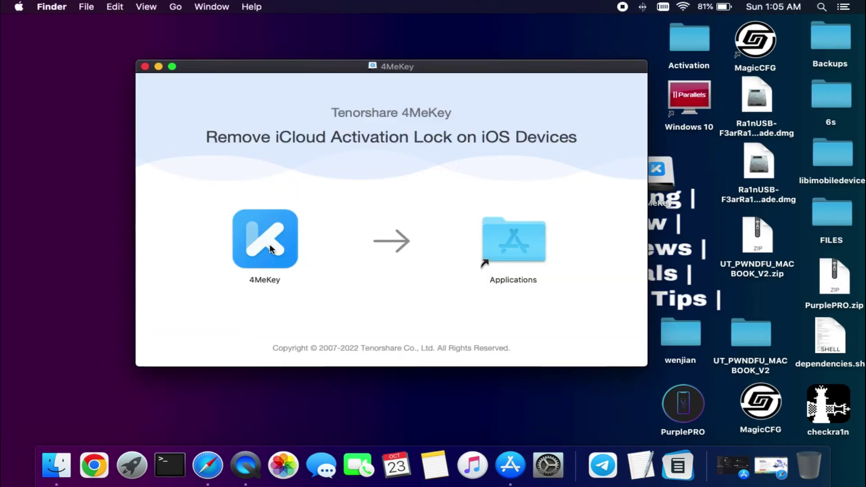
- Drag the 4MeKey icon onto the Applications folder to install it
{"action": "left_click_drag", "start_coordinate": [265, 240], "coordinate": [532, 239]}
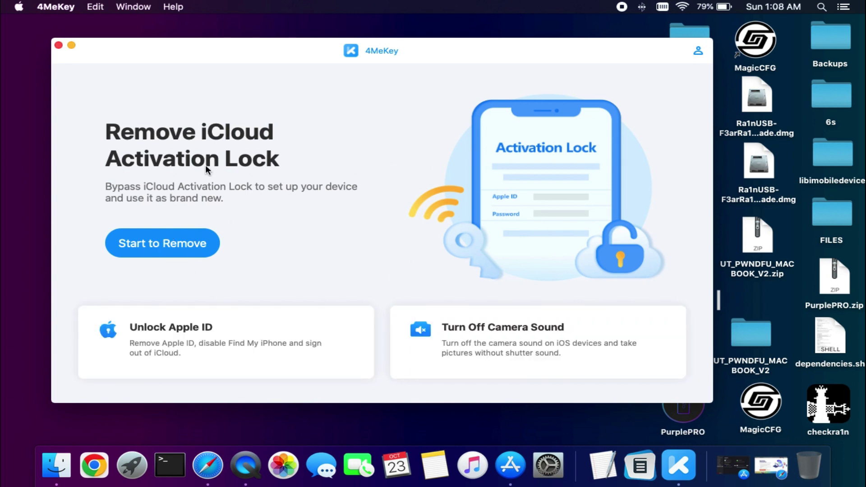
- Accept the 4MeKey disclaimer, download the jailbreak tool, and run checkra1n into recovery mode
{"action": "left_click", "coordinate": [163, 241]}
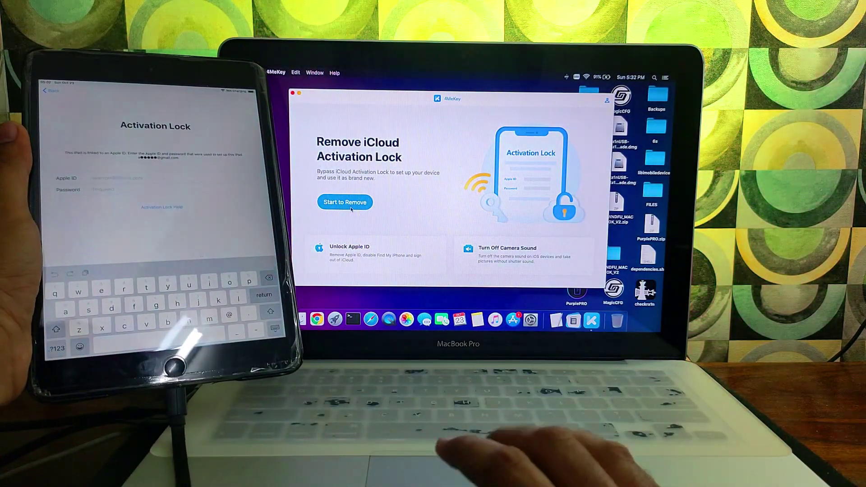
{"action": "left_click", "coordinate": [345, 202]}
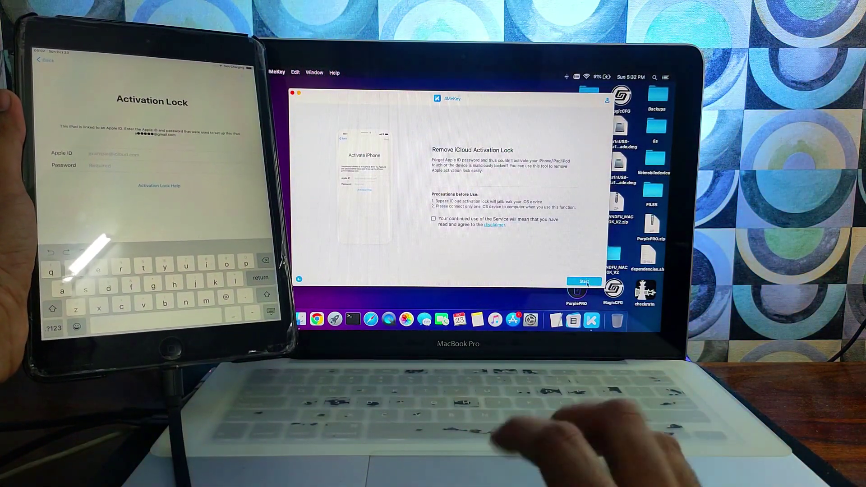
{"action": "left_click", "coordinate": [495, 225]}
{"action": "left_click", "coordinate": [525, 240]}
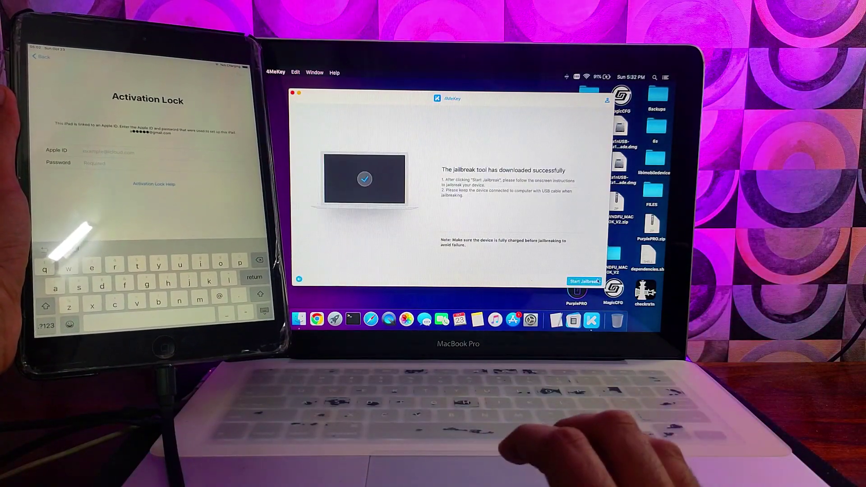
{"action": "left_click", "coordinate": [598, 281]}
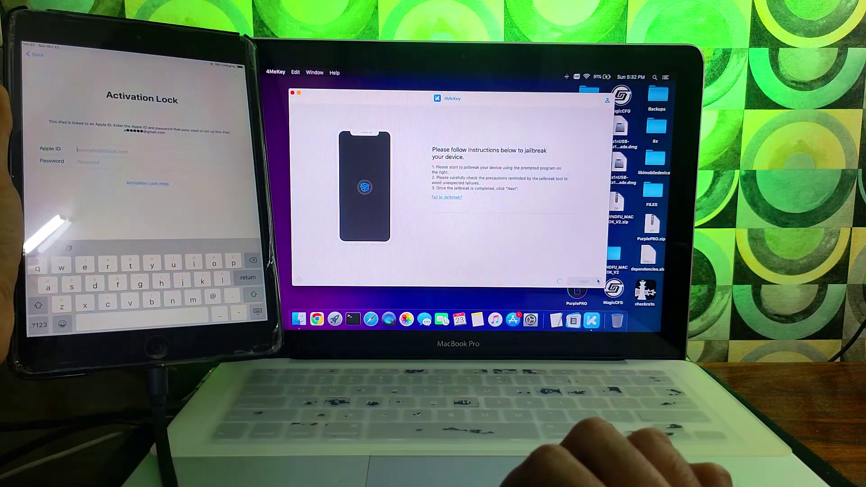
{"action": "left_click", "coordinate": [519, 216]}
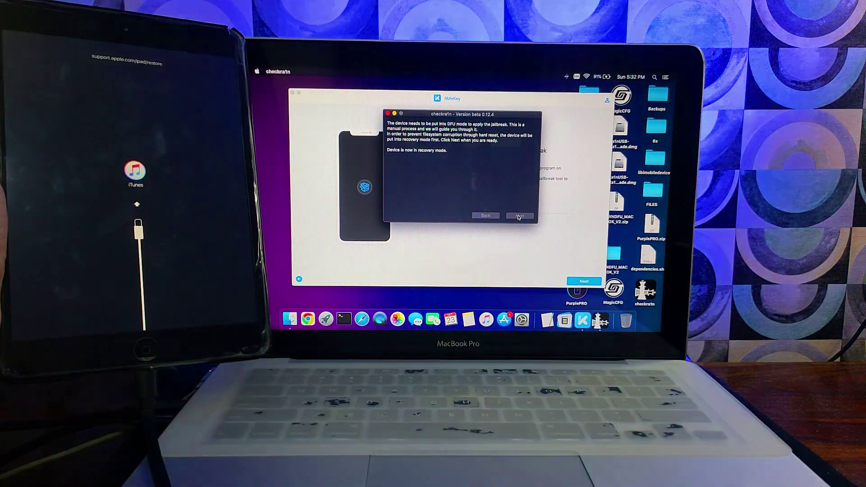
- Jailbreak the iPad through the checkra1n DFU countdown, then quit checkra1n
{"action": "left_click", "coordinate": [519, 215]}
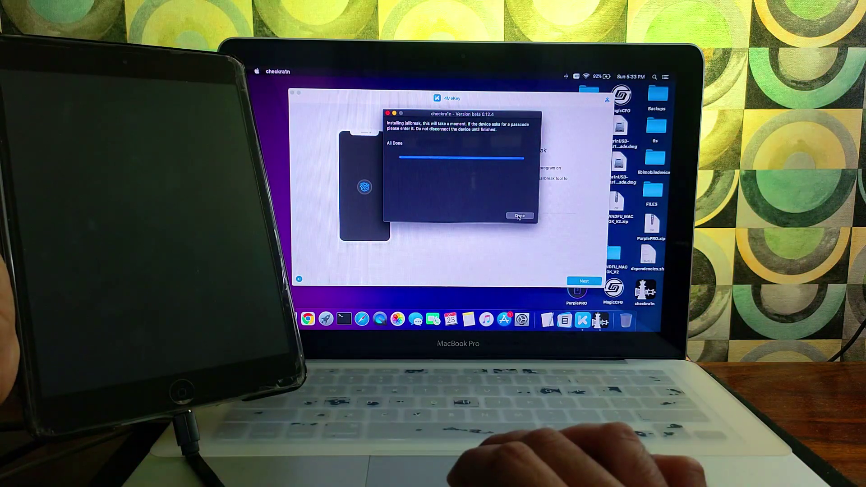
{"action": "left_click", "coordinate": [388, 114]}
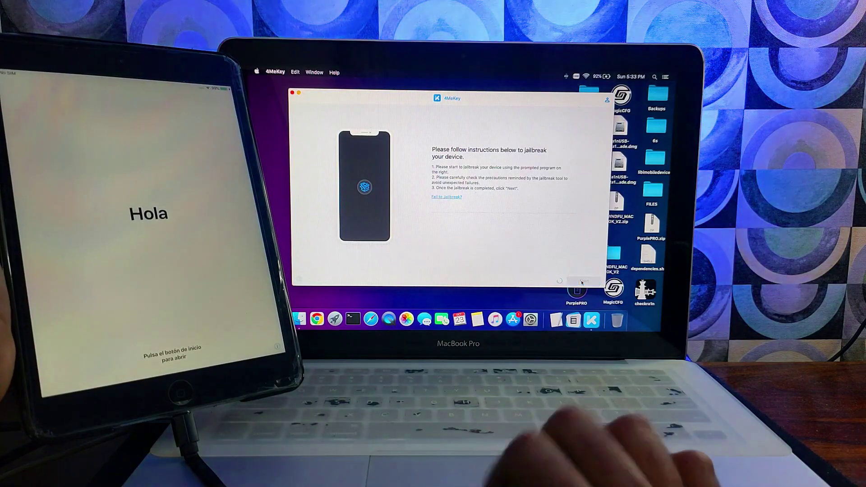
- Start activation lock removal on the jailbroken iPad in 4MeKey
{"action": "left_click", "coordinate": [582, 281]}
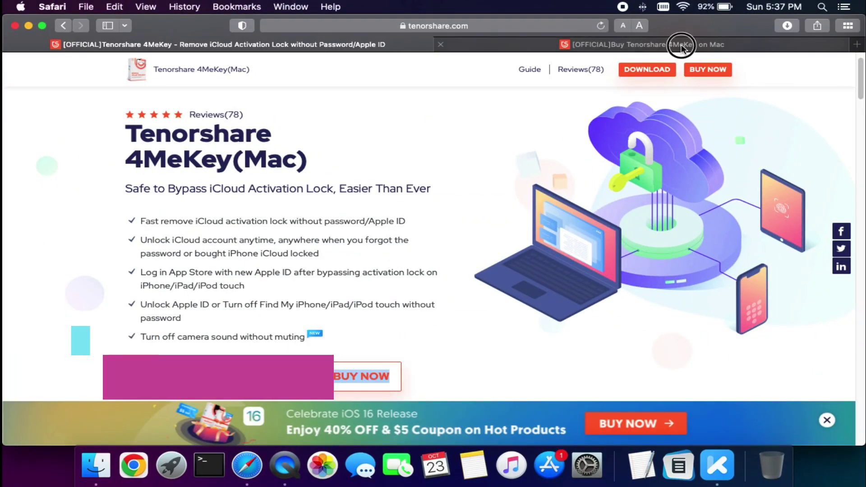
{"action": "left_click", "coordinate": [682, 45]}
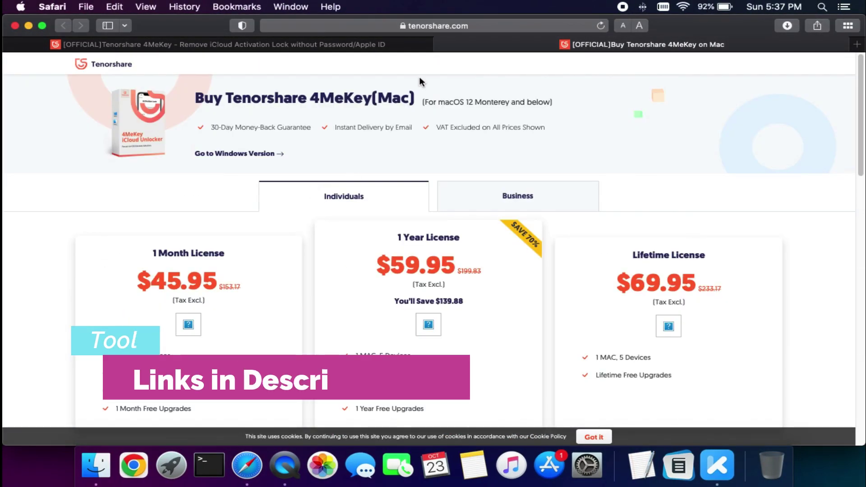
{"action": "left_click", "coordinate": [255, 43]}
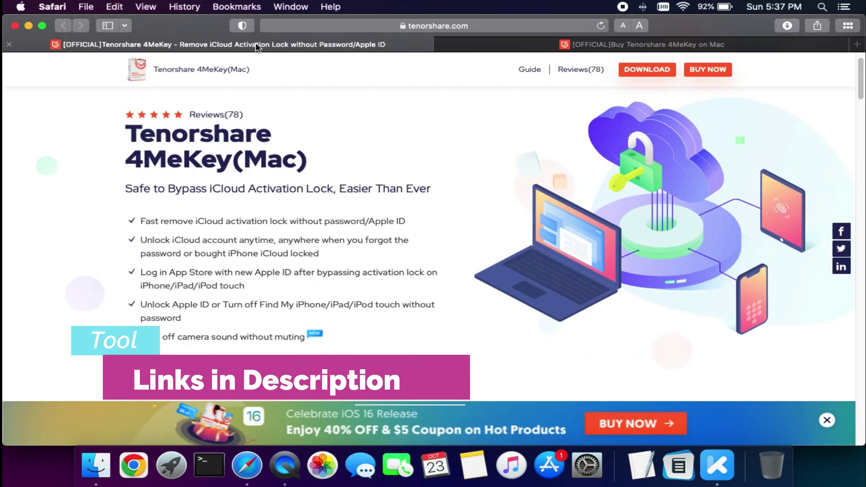